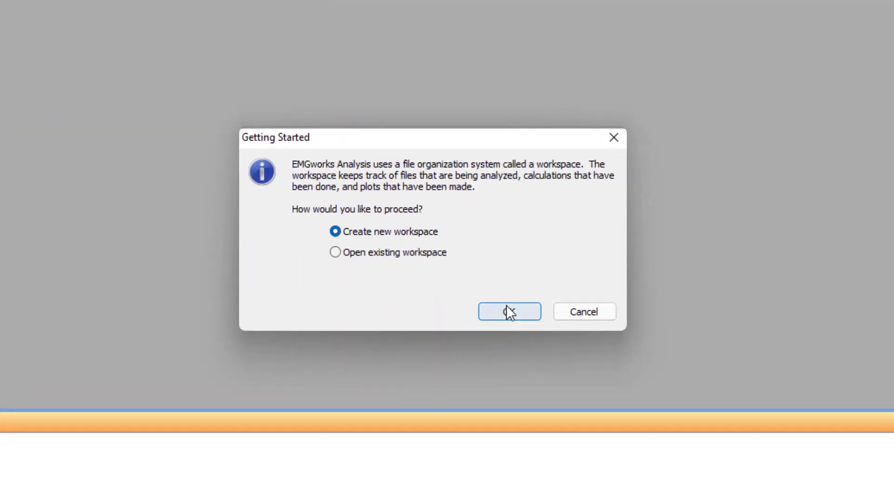
- Create a new workspace named Amplitude_Analysis and maximize the EMGworks window
{"action": "left_click", "coordinate": [509, 308]}
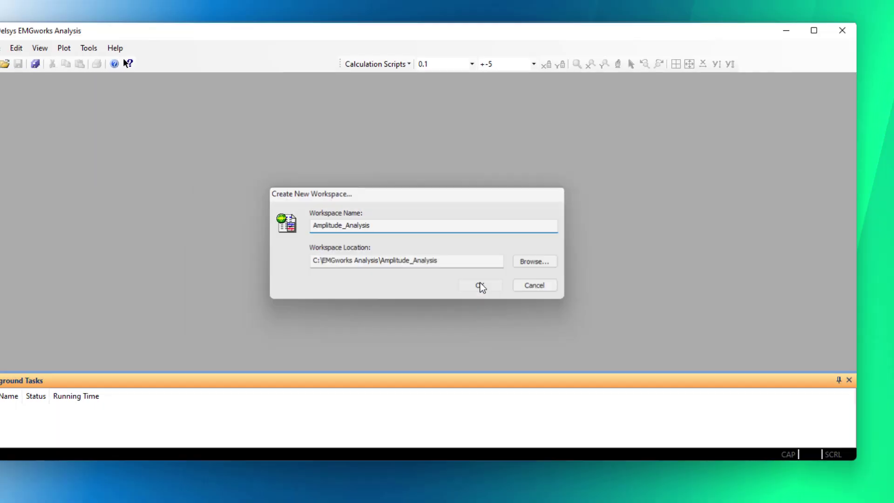
{"action": "left_click", "coordinate": [521, 289]}
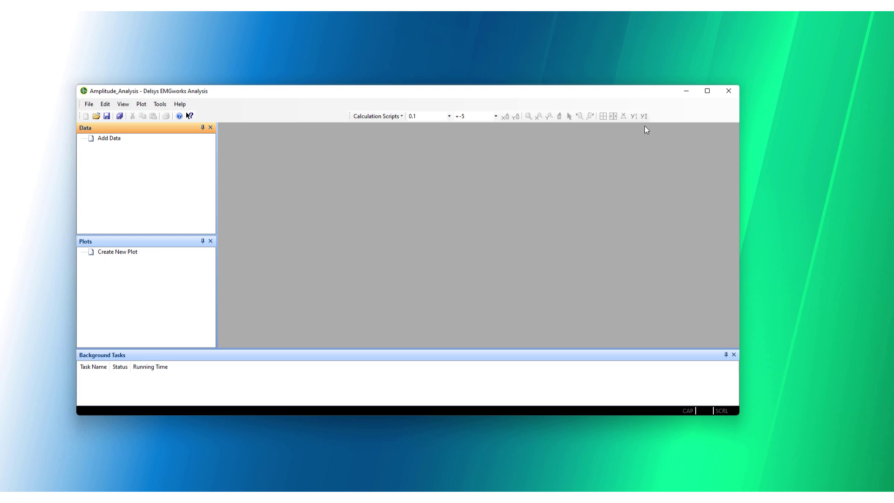
{"action": "left_click", "coordinate": [707, 92]}
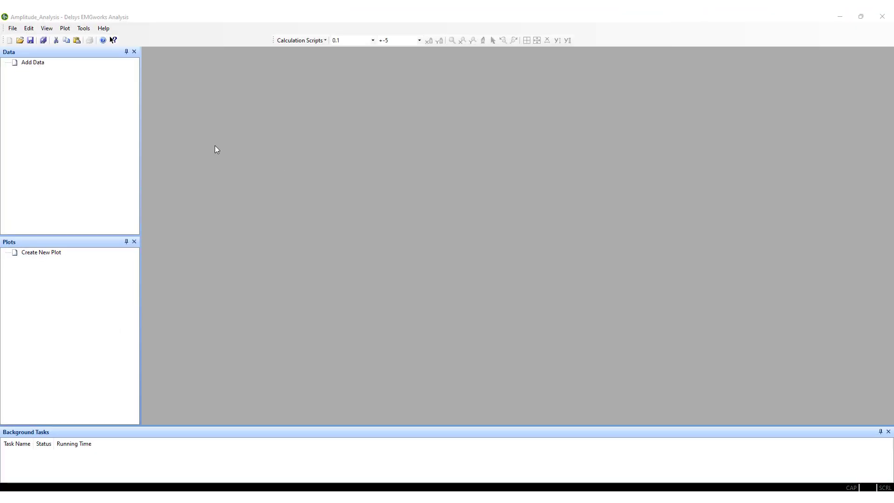
- Add the three Running files (MVC trial, Fatigued, Unfatigued) to the workspace Data list
{"action": "right_click", "coordinate": [54, 96]}
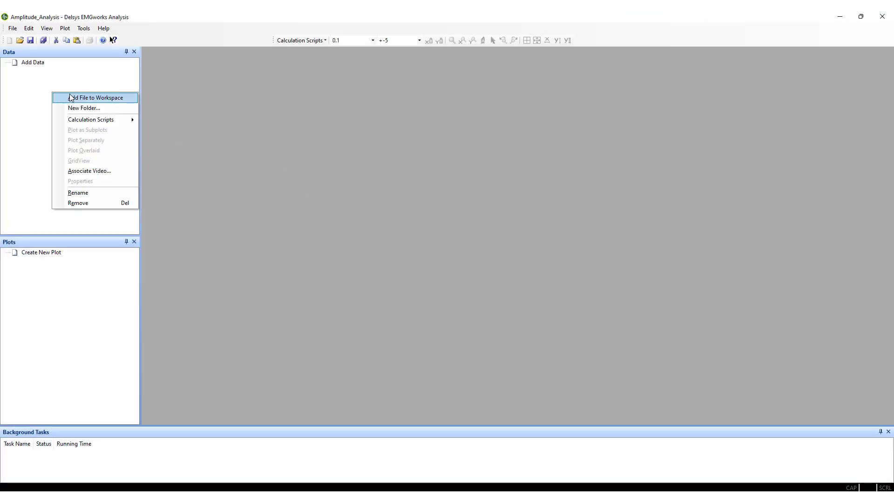
{"action": "left_click", "coordinate": [71, 97]}
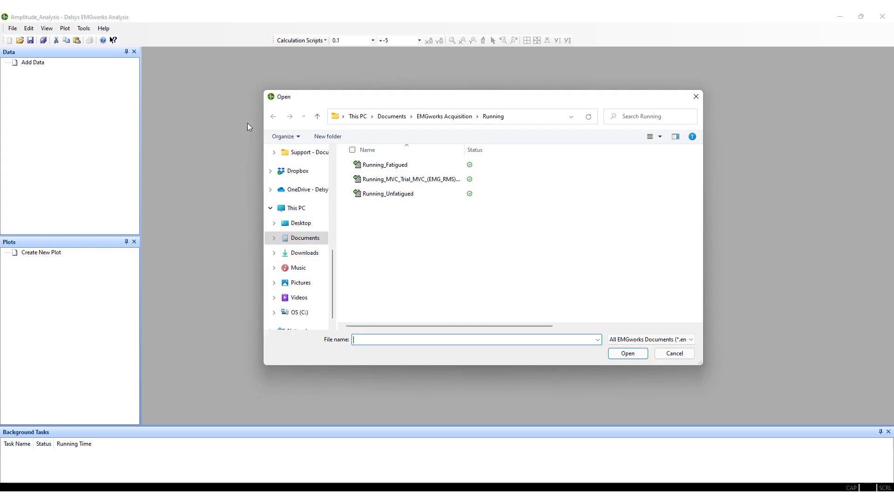
{"action": "left_click", "coordinate": [391, 164]}
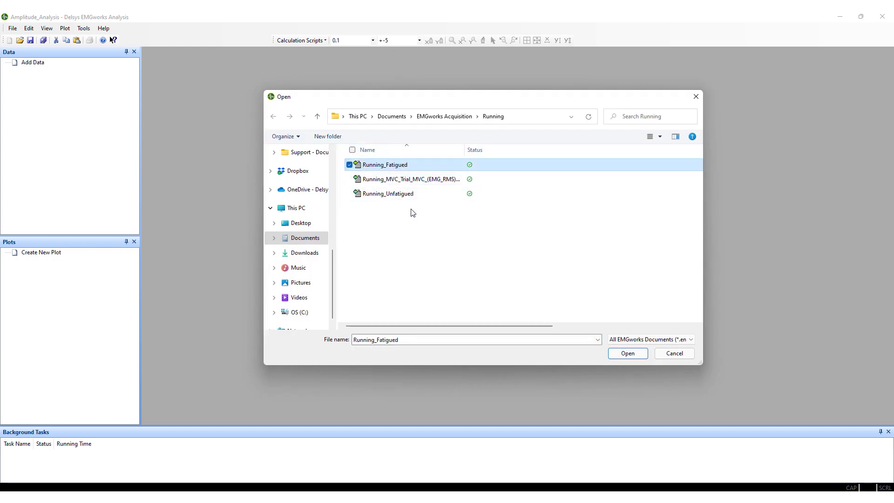
{"action": "left_click", "coordinate": [424, 198], "text": "shift"}
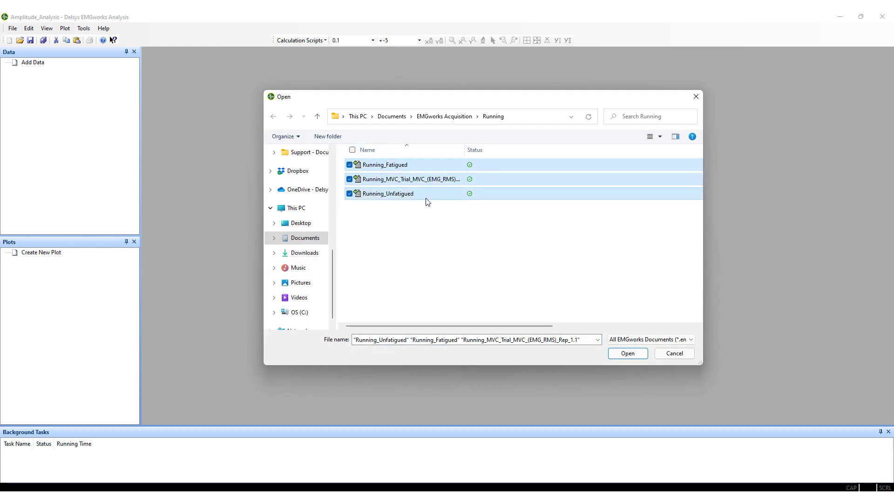
{"action": "left_click", "coordinate": [628, 354]}
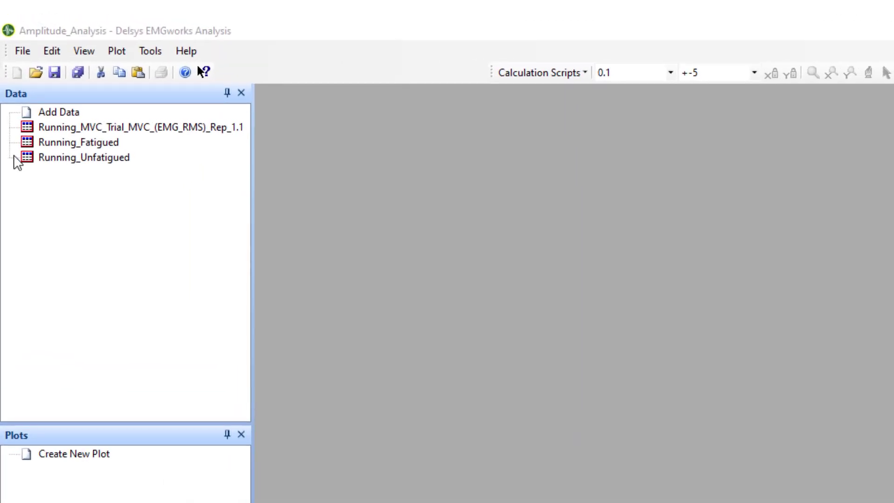
- Expand both Running recordings and bring up Calculation Scripts for Running_Fatigued's R TIBIALIS ANTERIOR: EMG 1
{"action": "left_click", "coordinate": [14, 157]}
{"action": "left_click", "coordinate": [14, 143]}
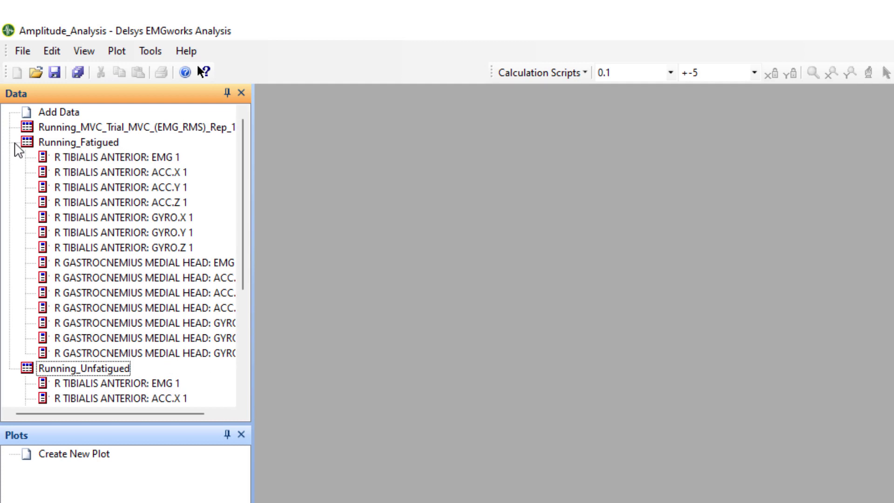
{"action": "left_click", "coordinate": [177, 158]}
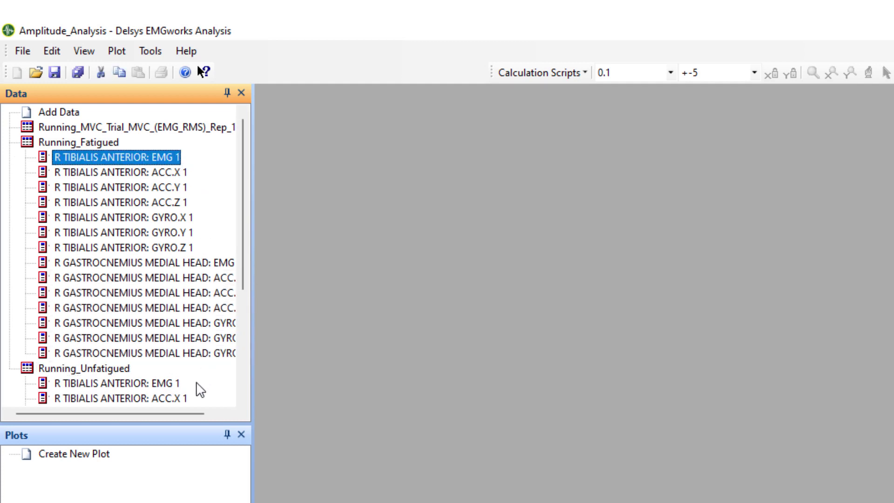
{"action": "left_click", "coordinate": [173, 383], "text": "ctrl"}
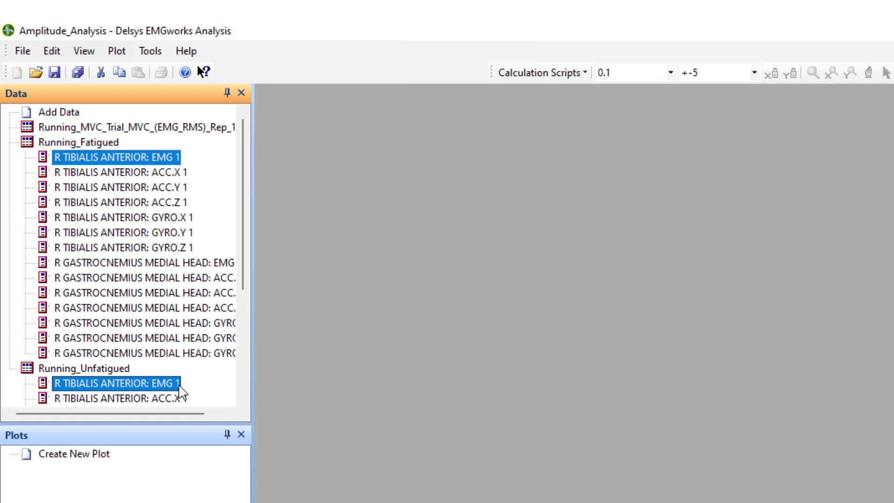
{"action": "left_click", "coordinate": [205, 160]}
{"action": "left_click", "coordinate": [158, 159]}
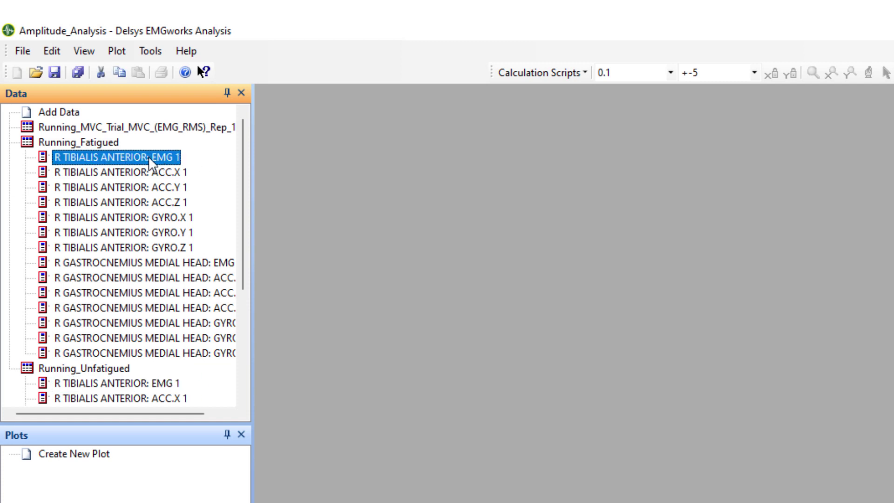
{"action": "right_click", "coordinate": [150, 164]}
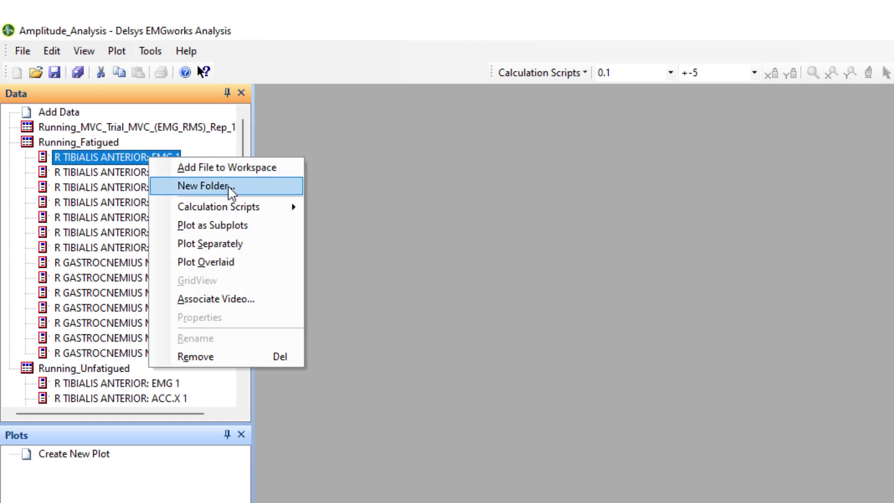
{"action": "mouse_move", "coordinate": [279, 216]}
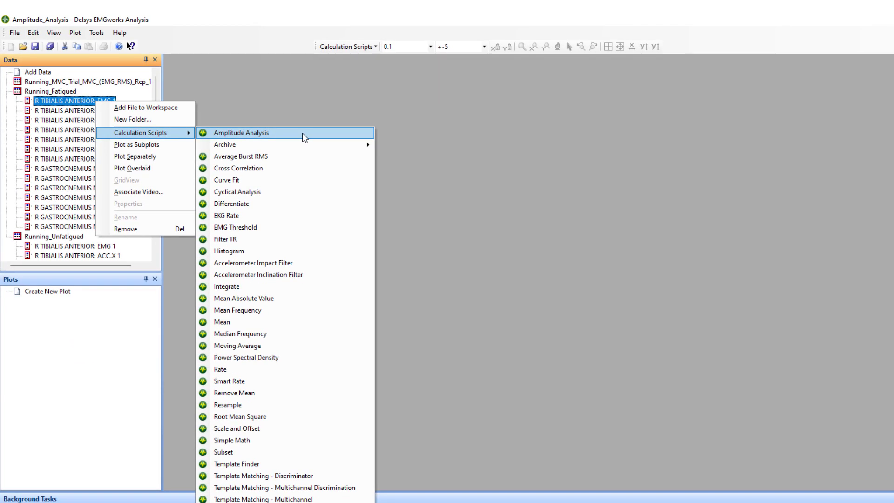
- Run Amplitude Analysis on the fatigued channel, normalized to the MVC trial's Avanti sensor 1: EMG 1
{"action": "left_click", "coordinate": [303, 134]}
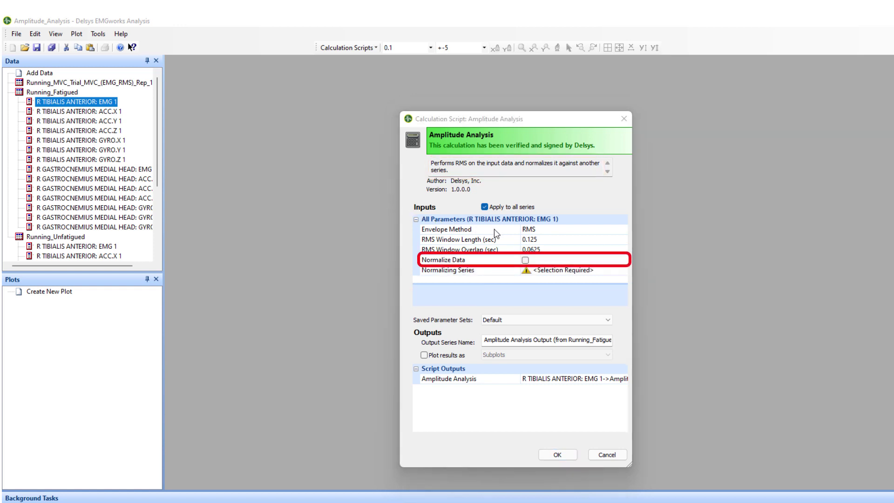
{"action": "left_click", "coordinate": [526, 260]}
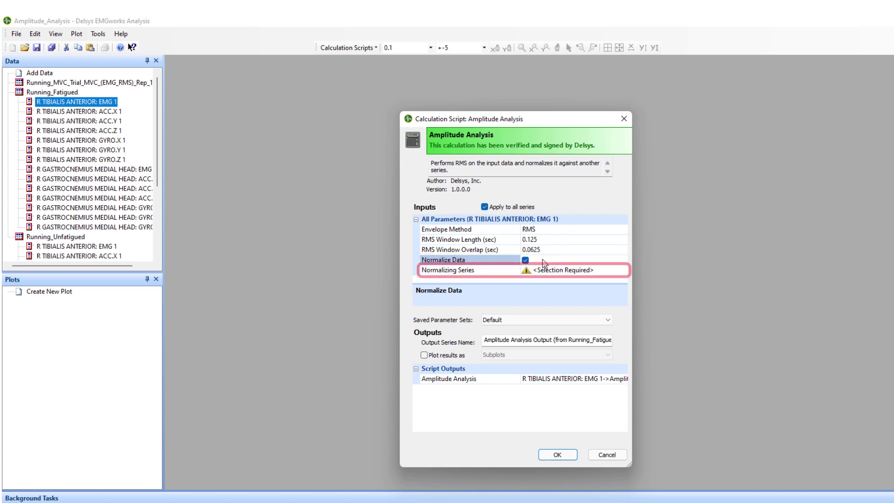
{"action": "left_click", "coordinate": [609, 272]}
{"action": "left_click", "coordinate": [623, 271]}
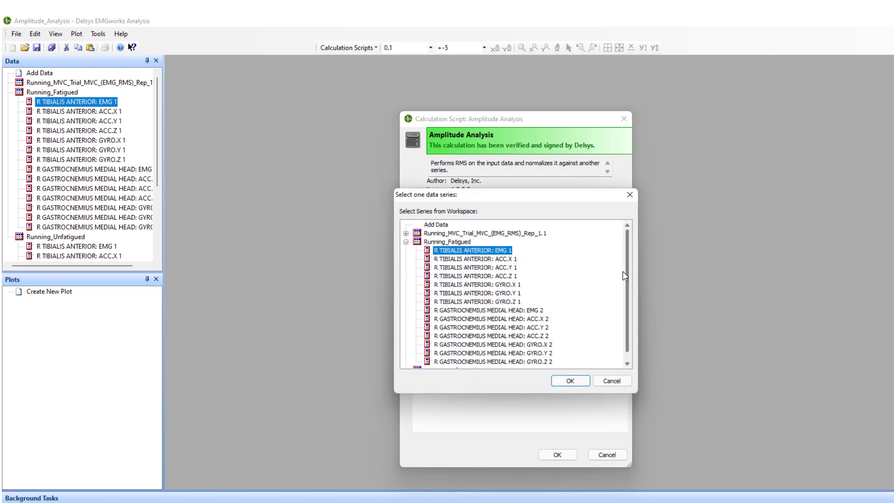
{"action": "left_click", "coordinate": [406, 234]}
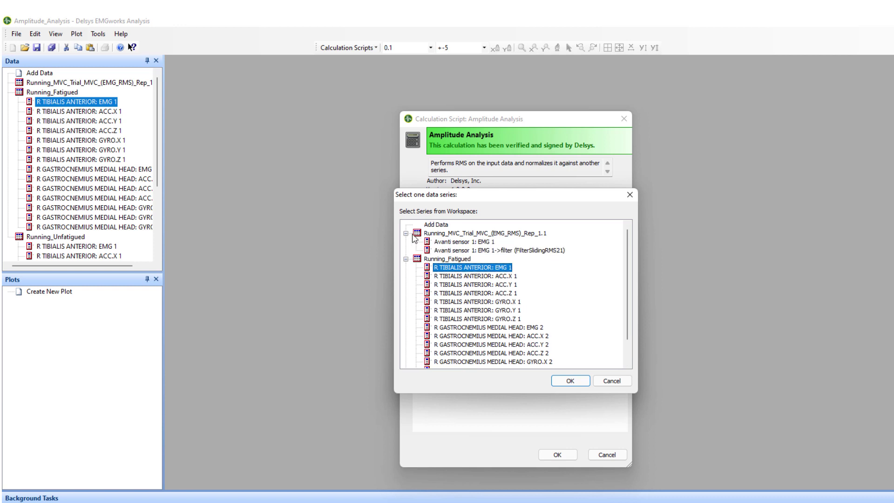
{"action": "left_click", "coordinate": [470, 242]}
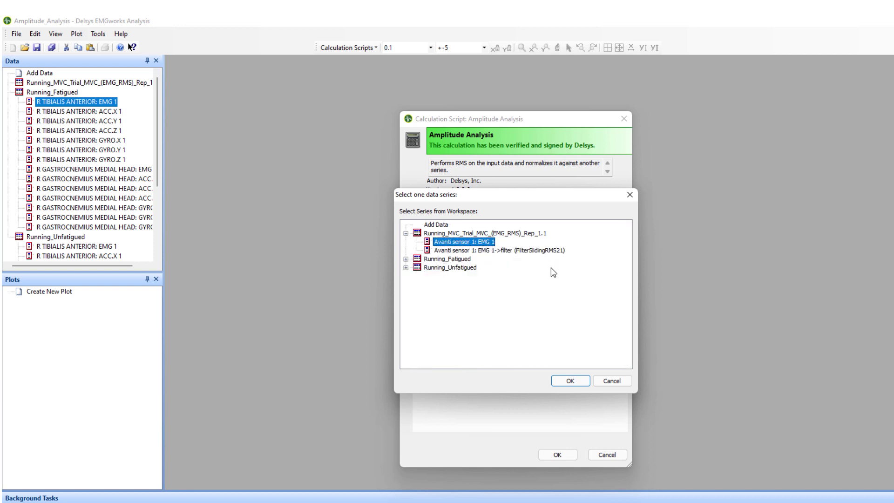
{"action": "left_click", "coordinate": [570, 381]}
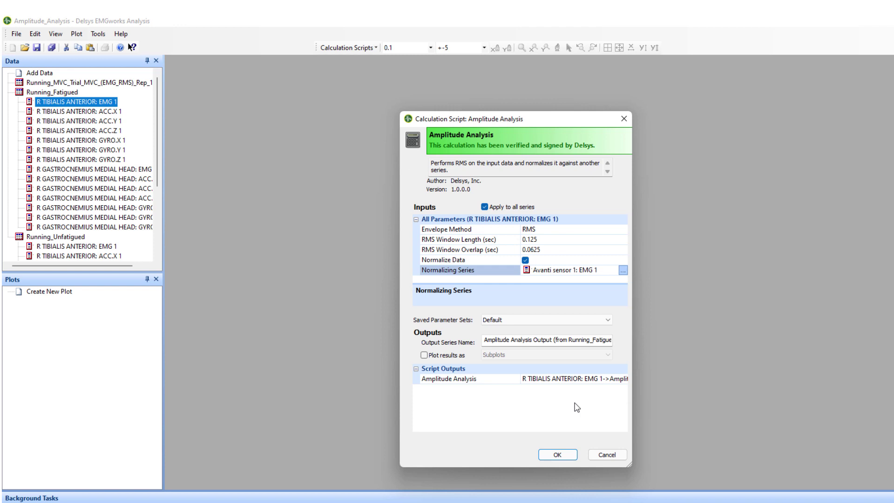
{"action": "left_click", "coordinate": [560, 455]}
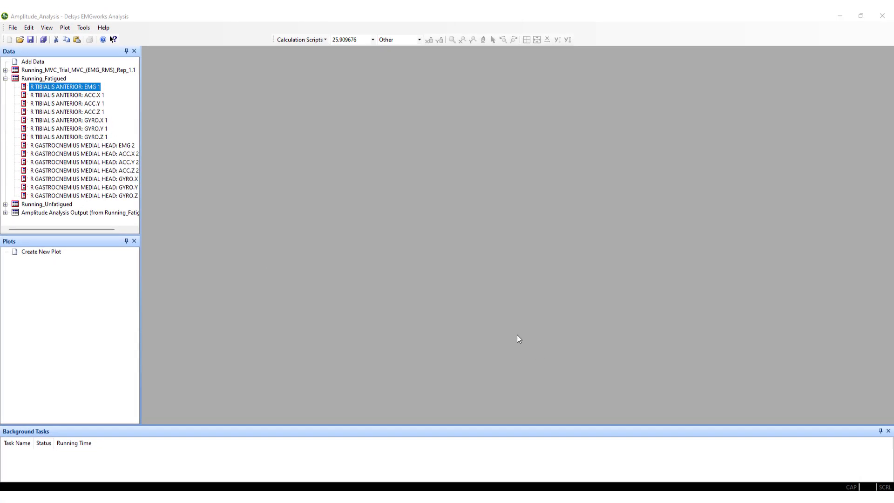
- Plot the Amplitude Analysis Output series separately
{"action": "left_click", "coordinate": [115, 215]}
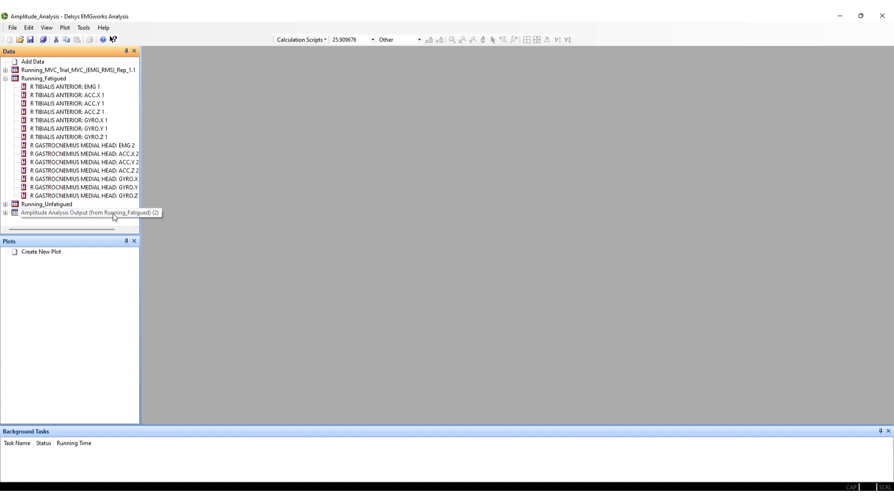
{"action": "right_click", "coordinate": [114, 215]}
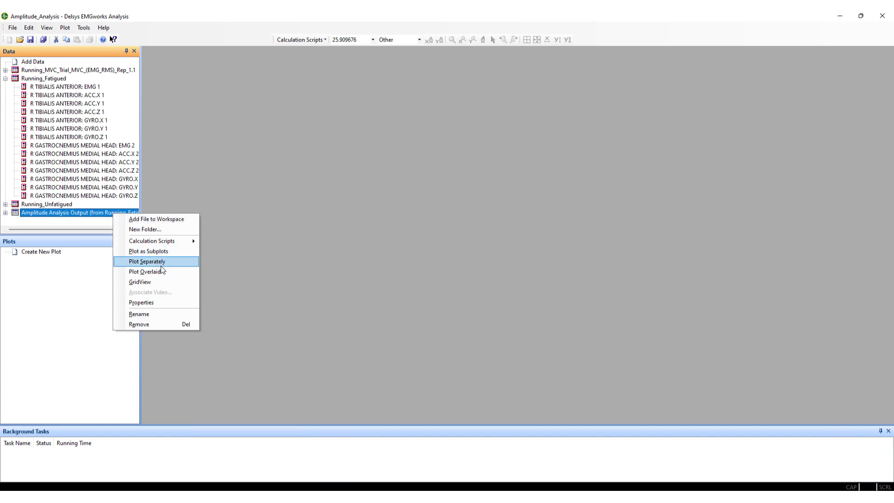
{"action": "left_click", "coordinate": [161, 263]}
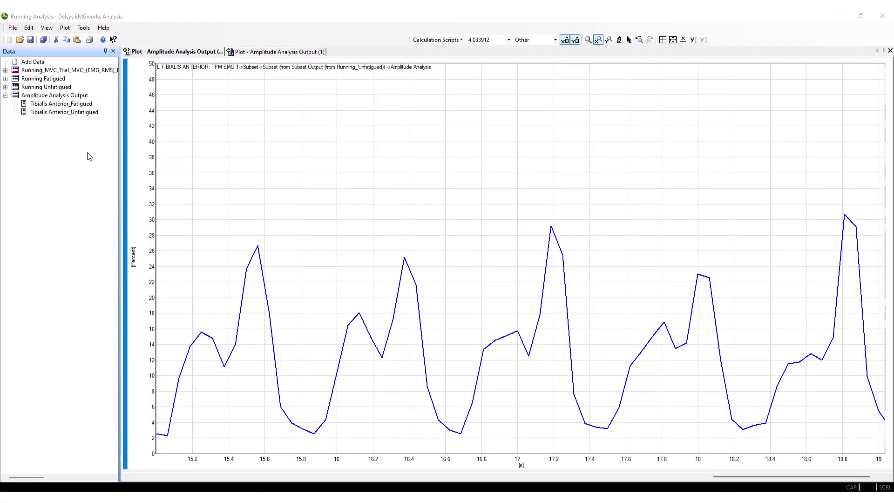
- Plot Tibialis Anterior_Fatigued and Tibialis Anterior_Unfatigued overlaid on one graph
{"action": "left_click", "coordinate": [69, 105]}
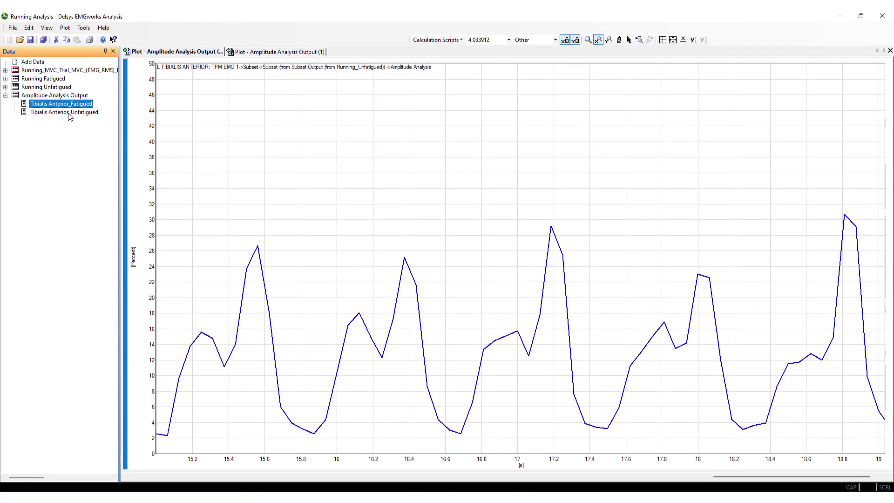
{"action": "left_click", "coordinate": [68, 114], "text": "ctrl"}
{"action": "right_click", "coordinate": [68, 113]}
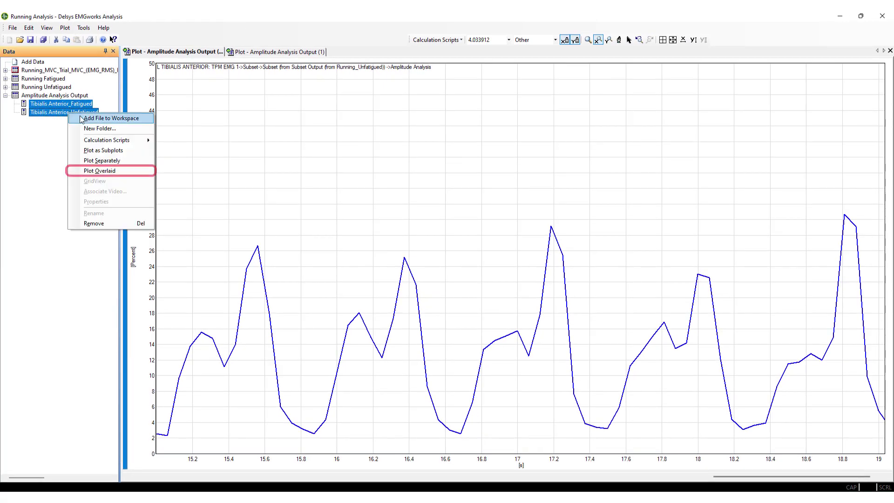
{"action": "left_click", "coordinate": [133, 172]}
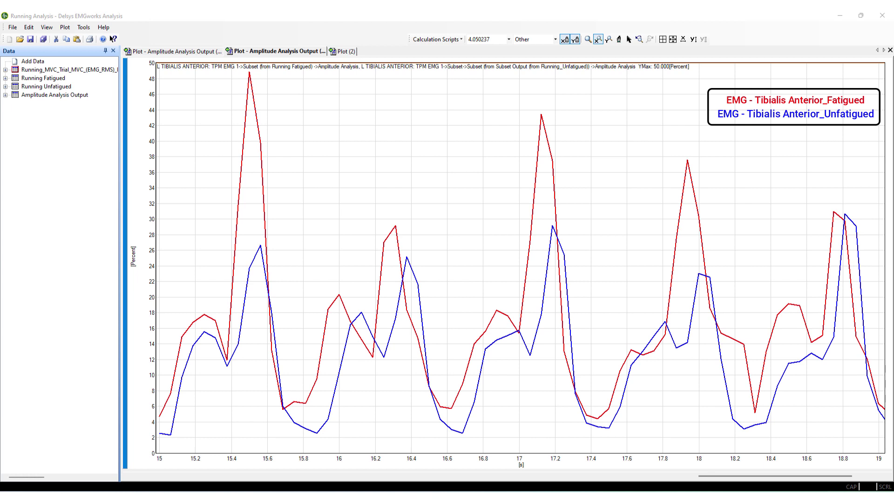
- Select the Amplitude Analysis Output and bring up its export options
{"action": "left_click", "coordinate": [64, 95]}
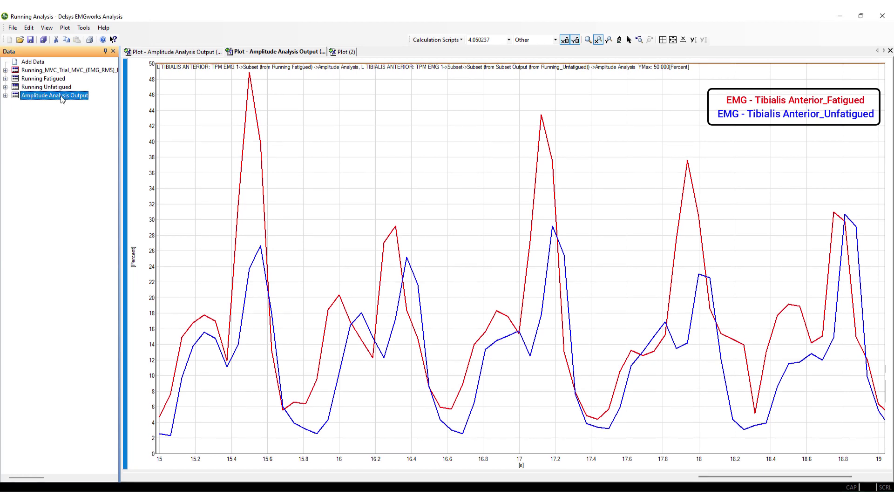
{"action": "left_click", "coordinate": [84, 28]}
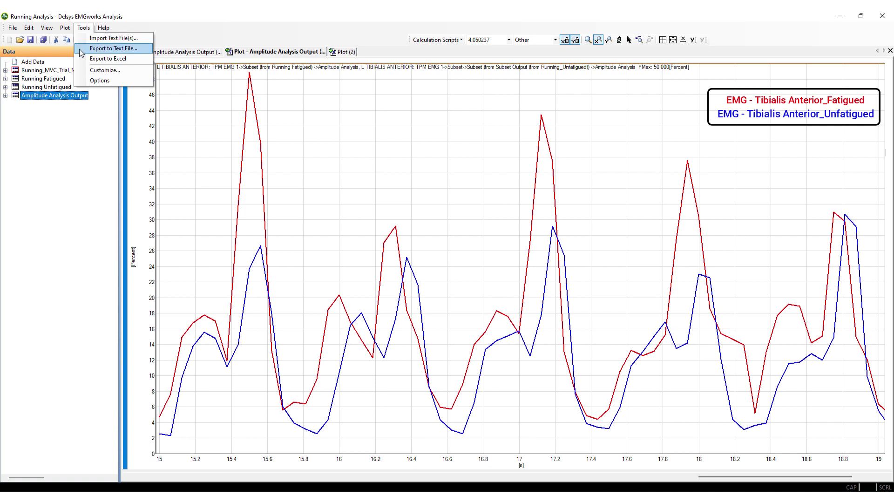